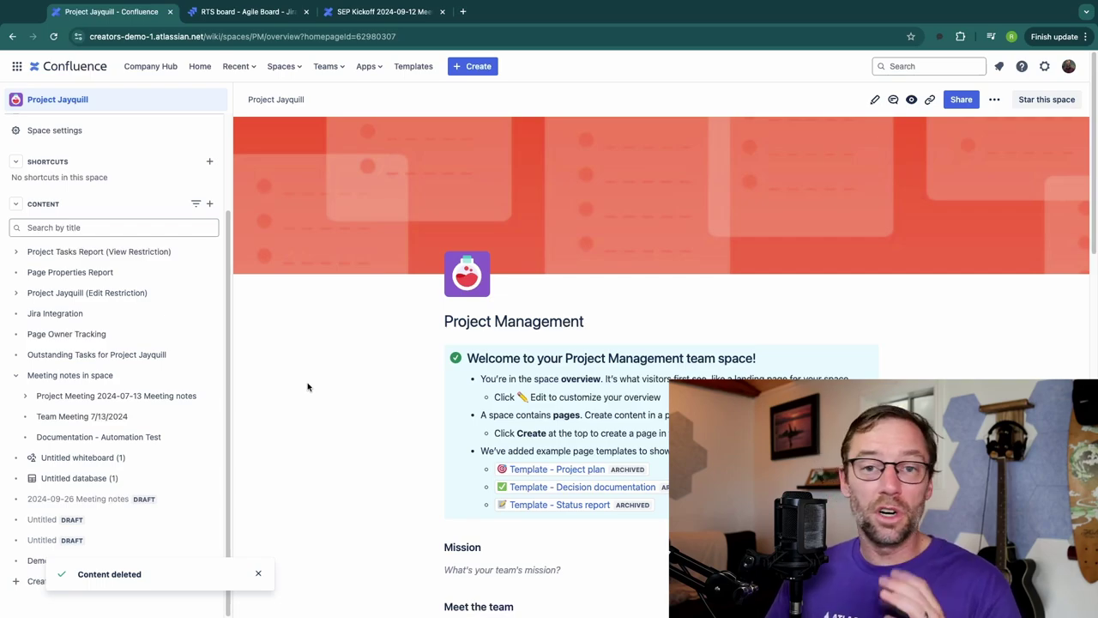
# - Check which content types, including Folder, can be created in the space's content tree
pyautogui.moveTo(148, 310)
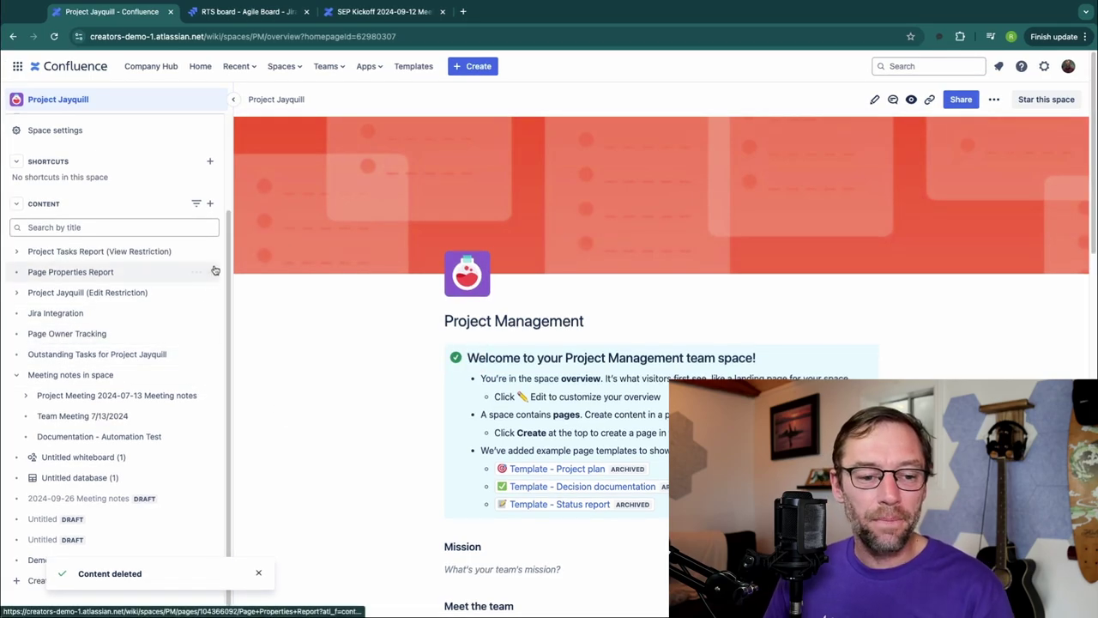
pyautogui.moveTo(212, 269)
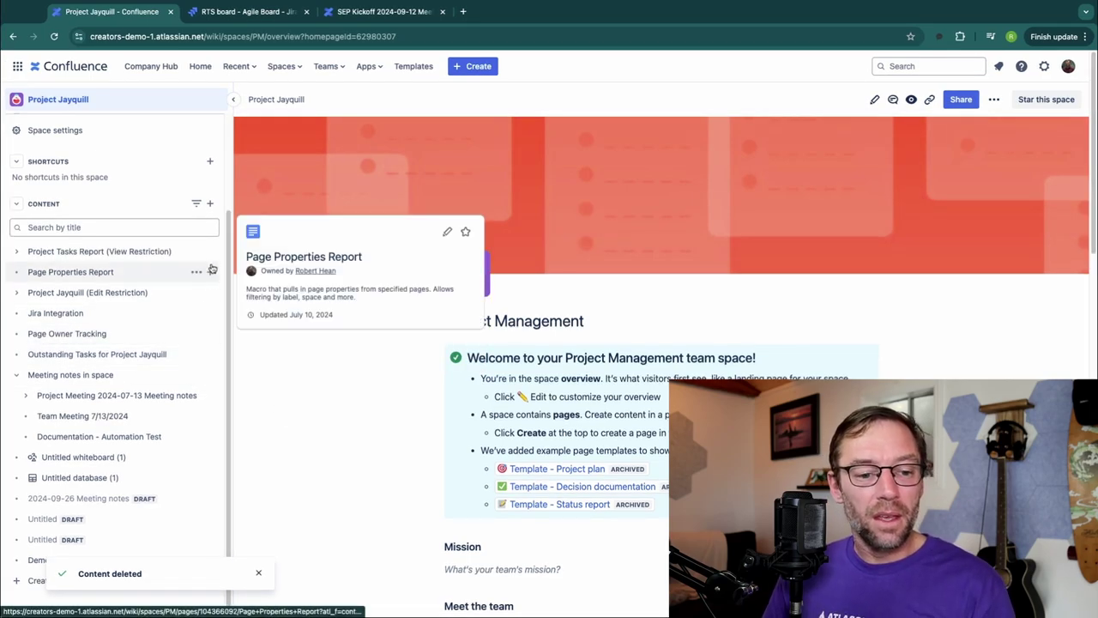
pyautogui.click(211, 204)
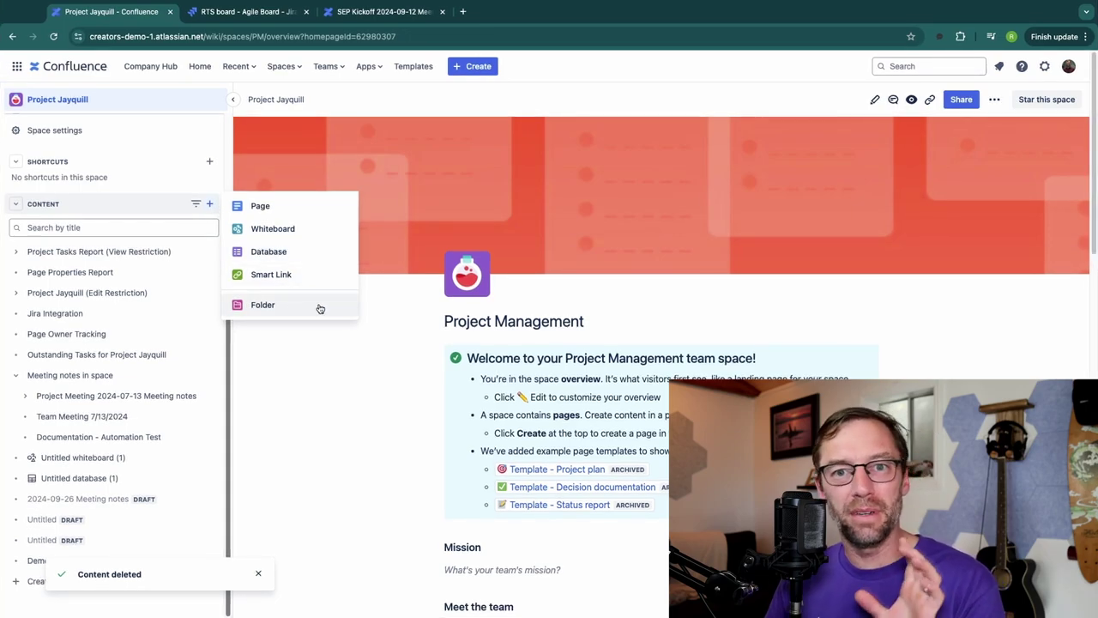
pyautogui.click(320, 455)
# - Open the "Meeting notes in space" page and look through its tasks, decisions and meeting notes list
pyautogui.moveTo(86, 333)
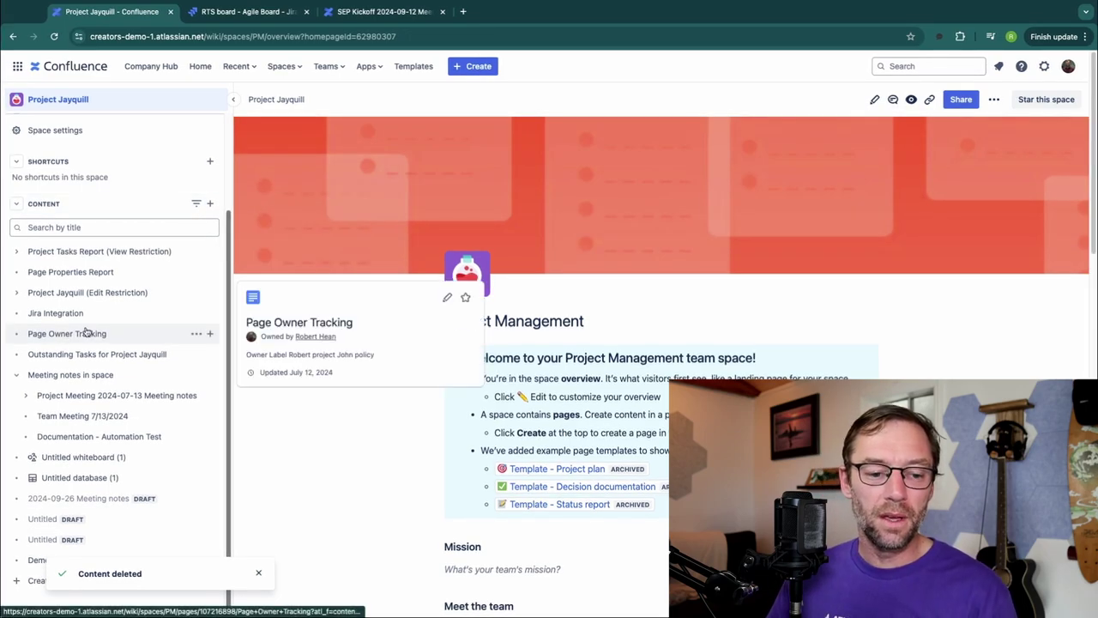
pyautogui.click(85, 374)
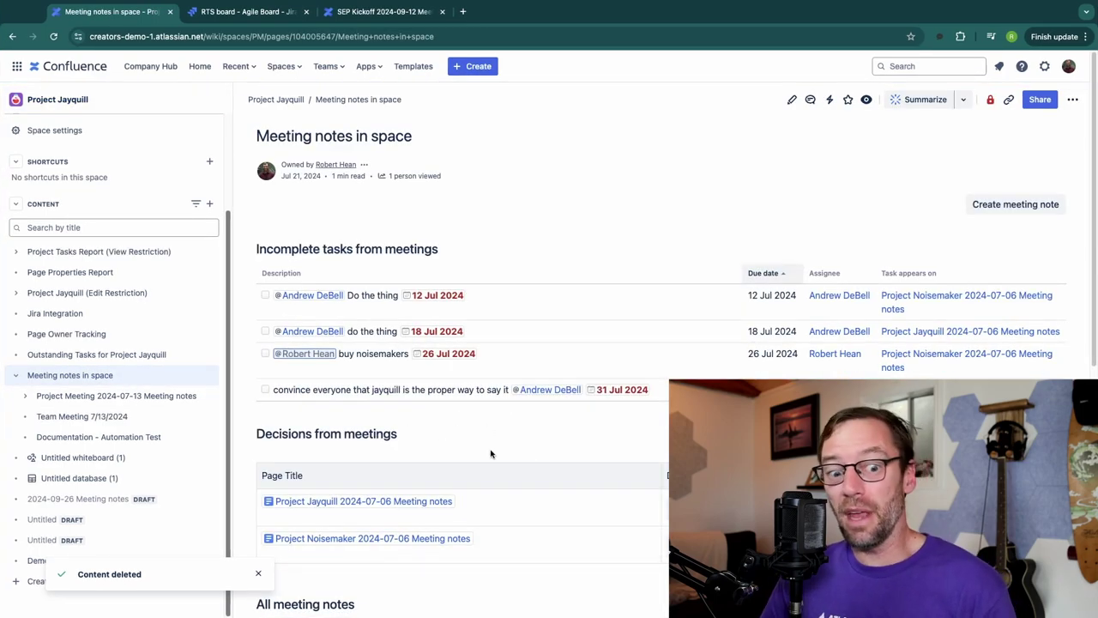
pyautogui.moveTo(154, 440)
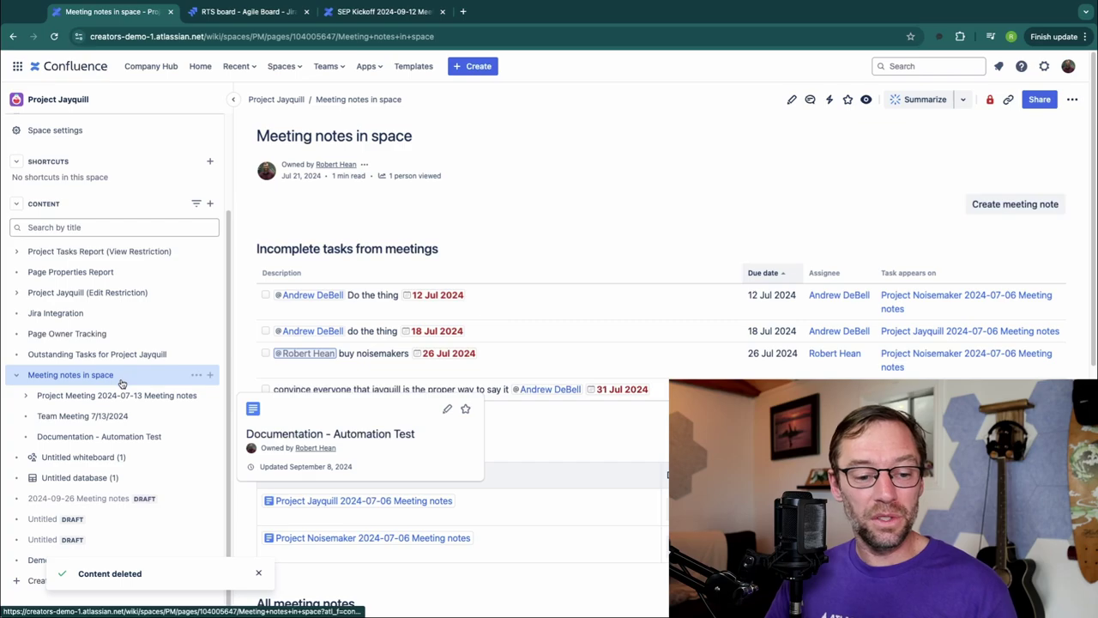
pyautogui.moveTo(197, 374)
pyautogui.scroll(-1, 493, 302)
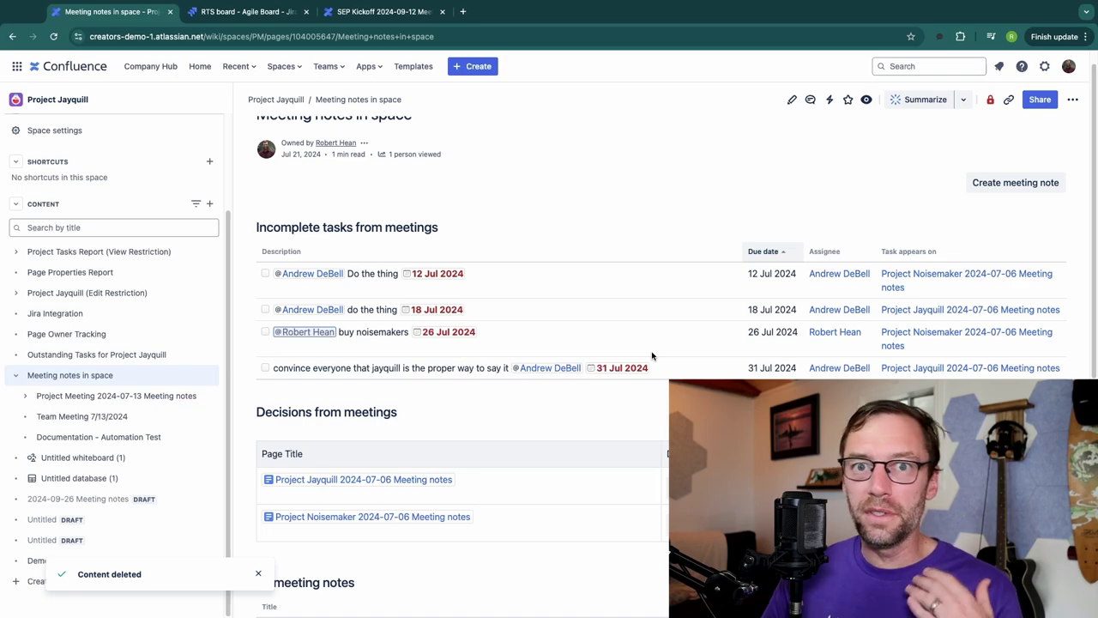
pyautogui.scroll(-5, 588, 296)
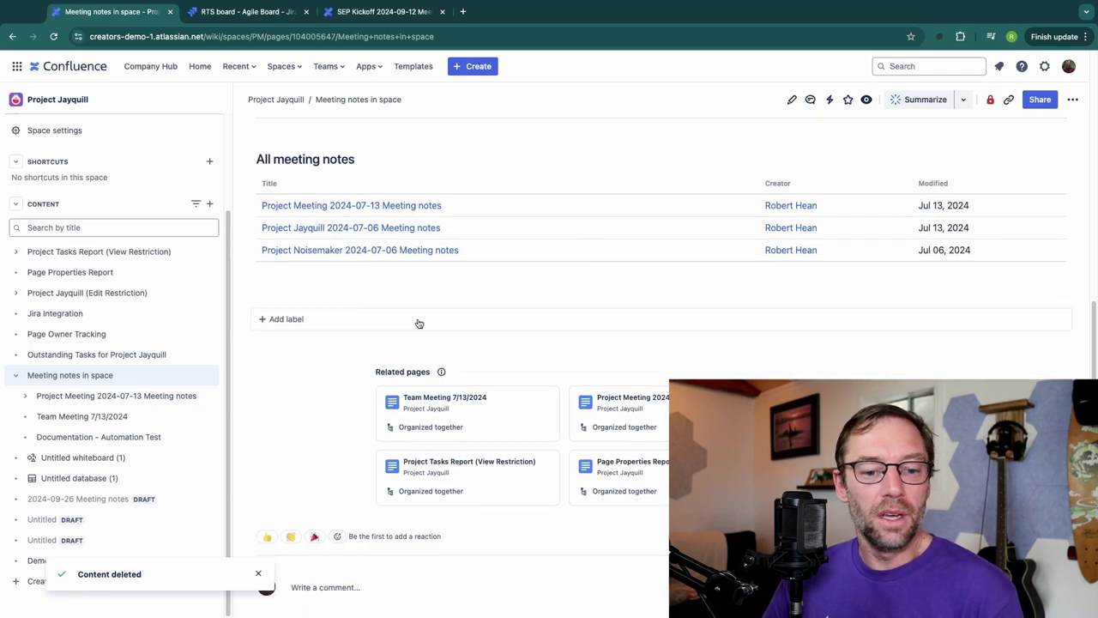
pyautogui.scroll(6, 360, 316)
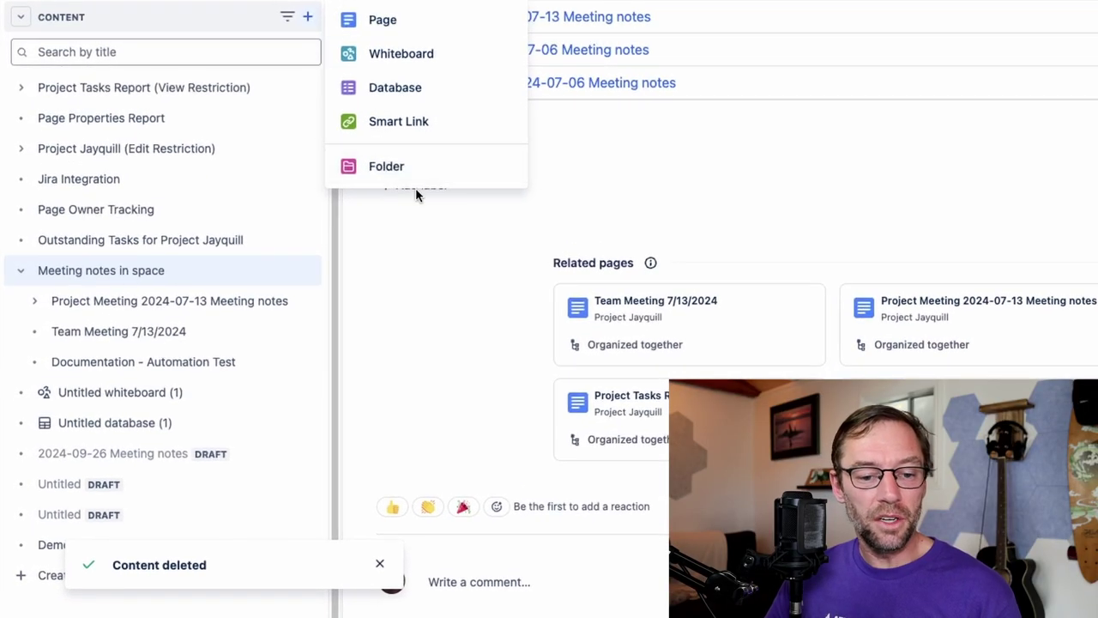
# - Create a new folder in the space's content tree and expand it
pyautogui.click(420, 168)
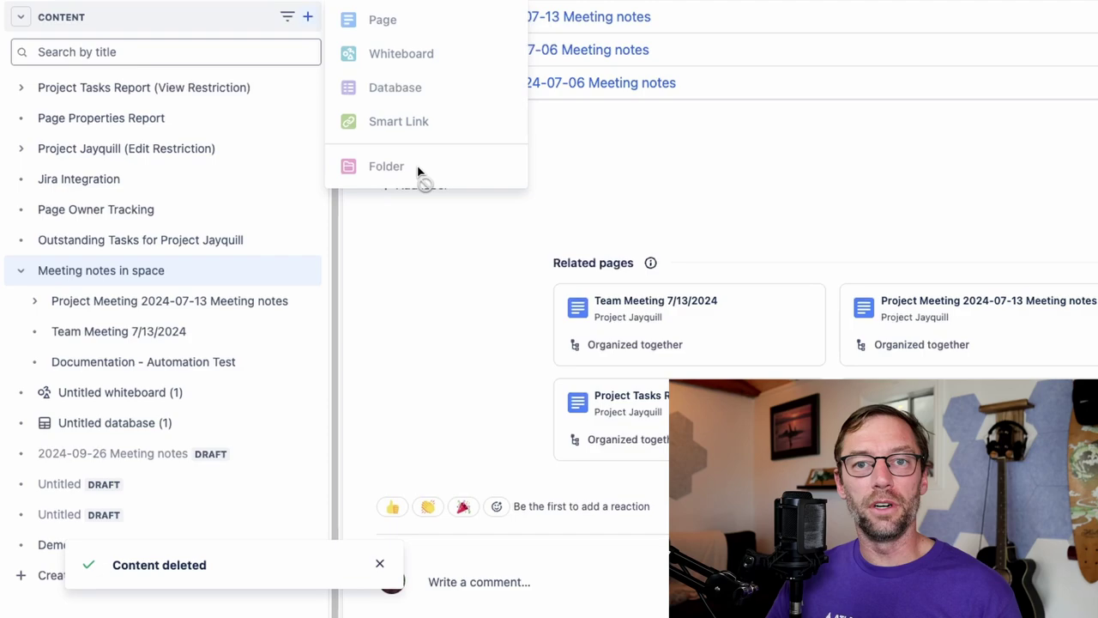
pyautogui.click(381, 569)
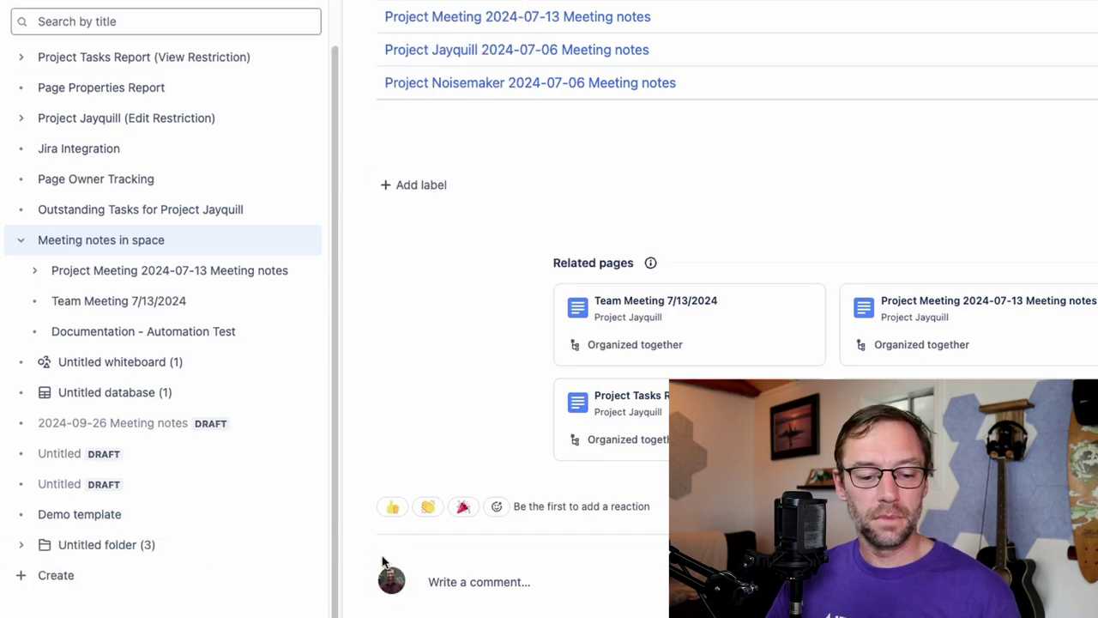
pyautogui.click(157, 545)
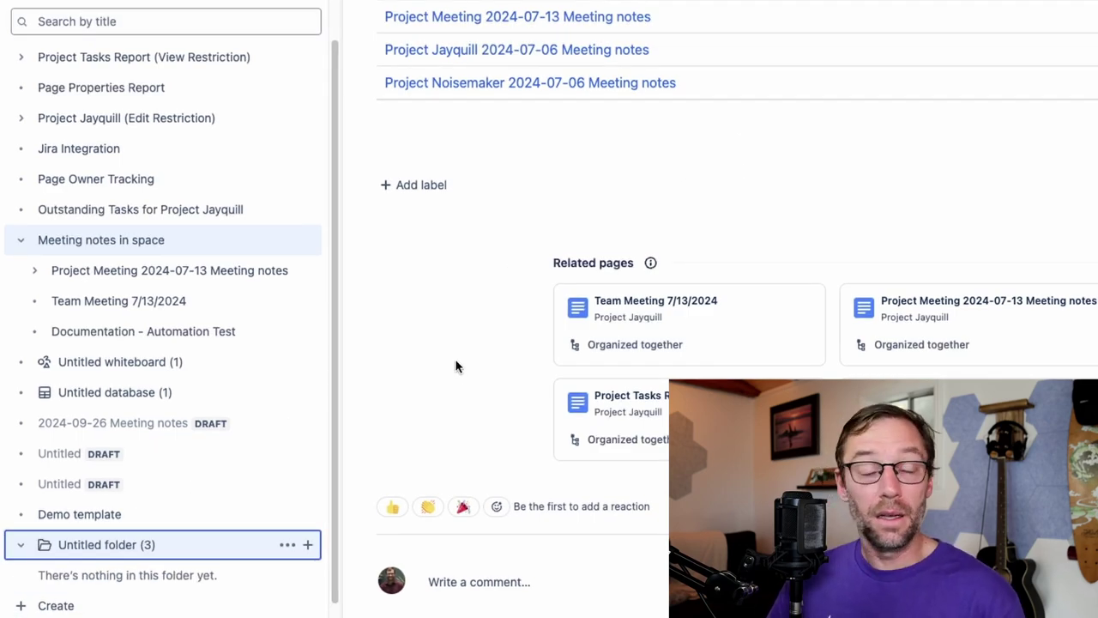
pyautogui.click(21, 545)
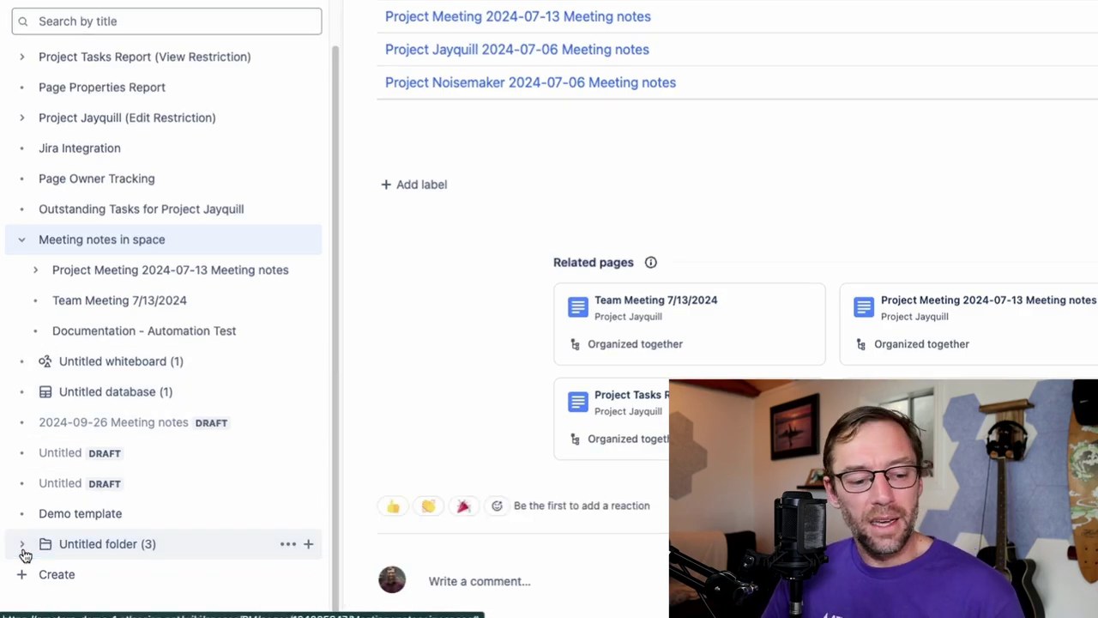
pyautogui.click(67, 553)
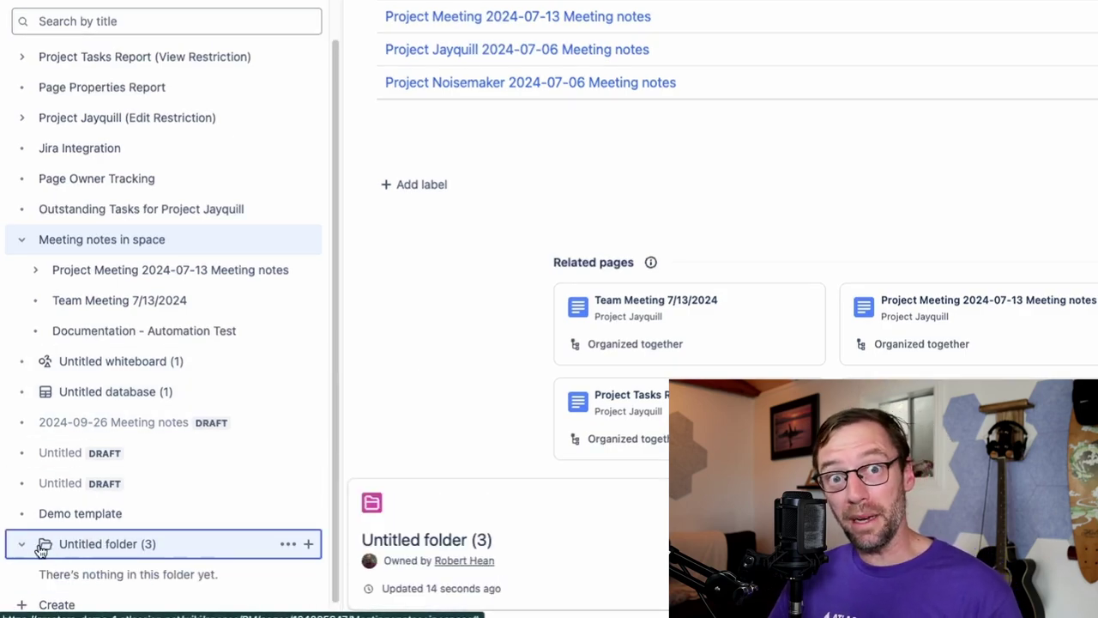
# - Rename the new untitled folder as "Meeting Notes"
pyautogui.click(288, 544)
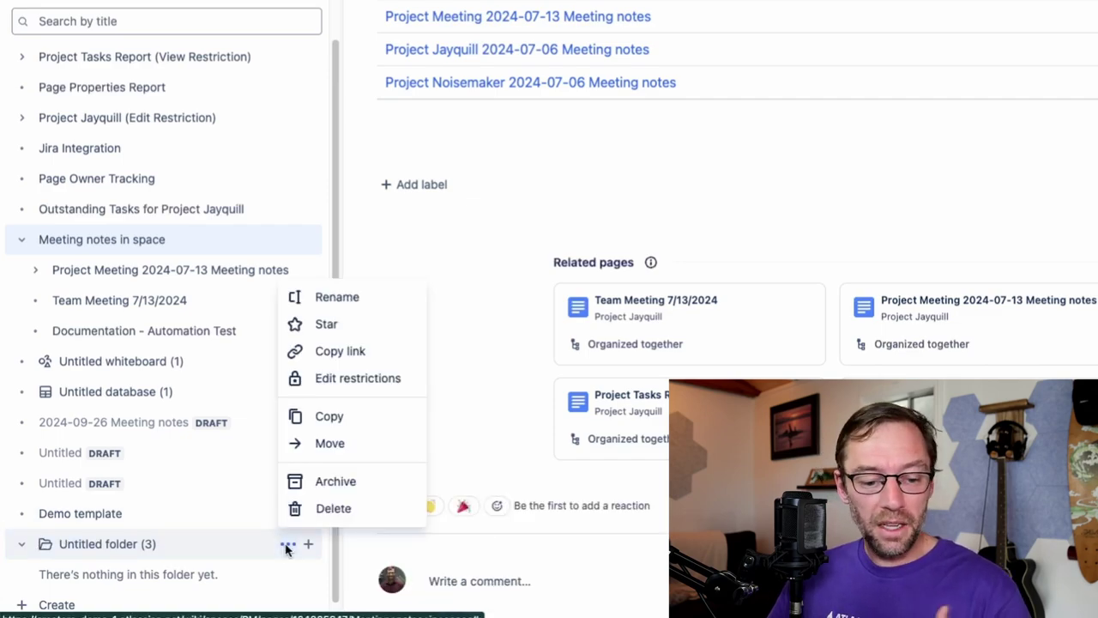
pyautogui.click(372, 298)
pyautogui.hotkey('ctrl', 'a')
pyautogui.write('Meeting Notes')
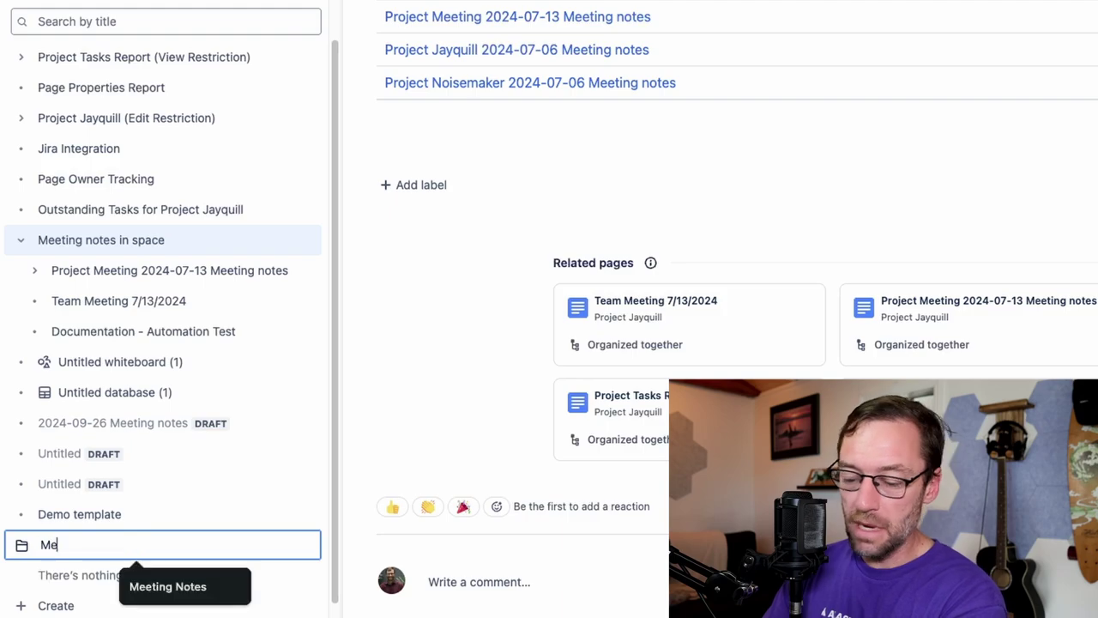
pyautogui.press('Return')
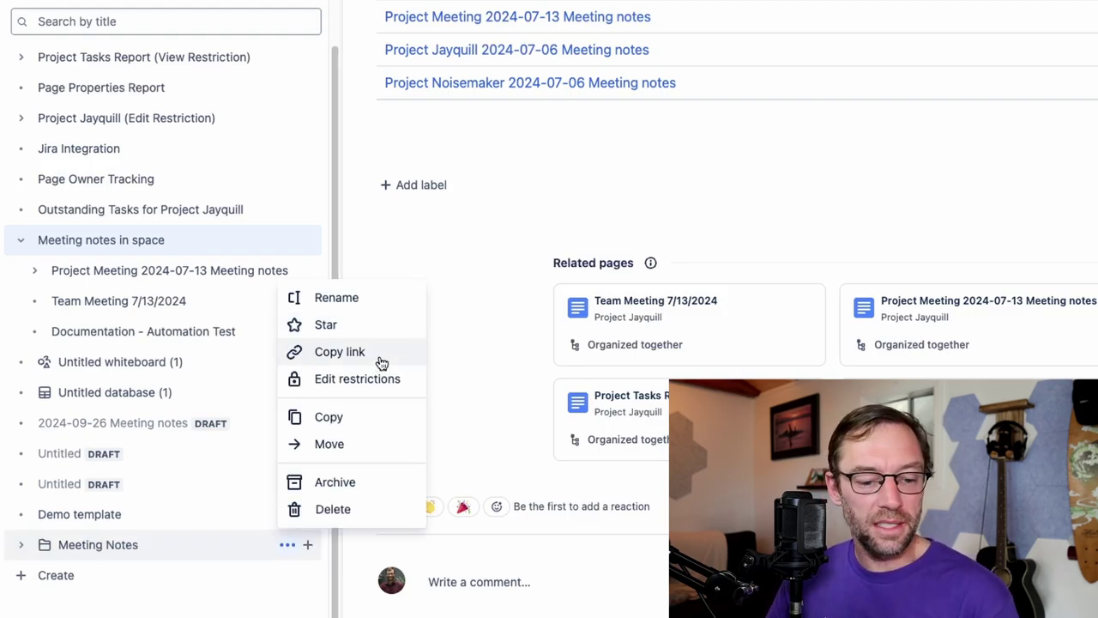
# - Review the access restriction levels and other available actions for the Meeting Notes folder without changing anything
pyautogui.click(356, 381)
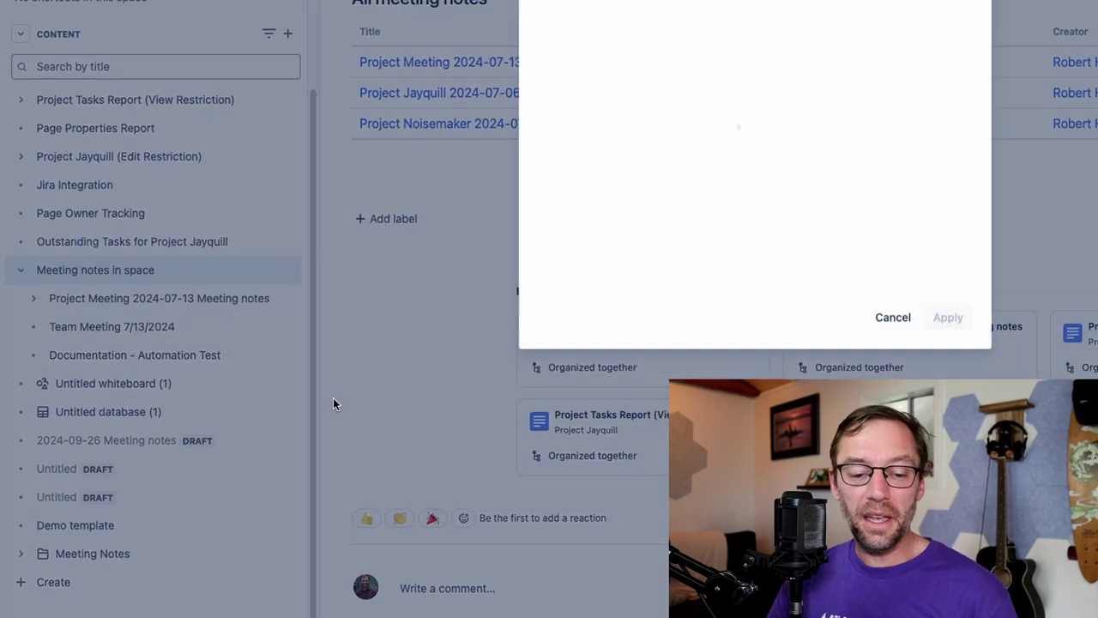
pyautogui.click(595, 100)
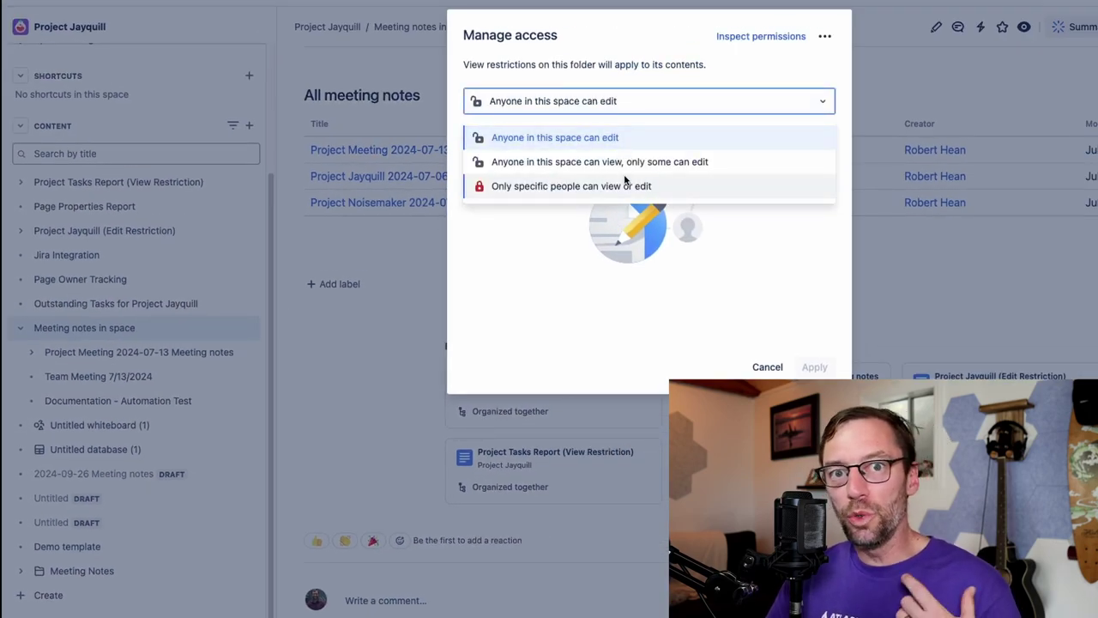
pyautogui.click(756, 369)
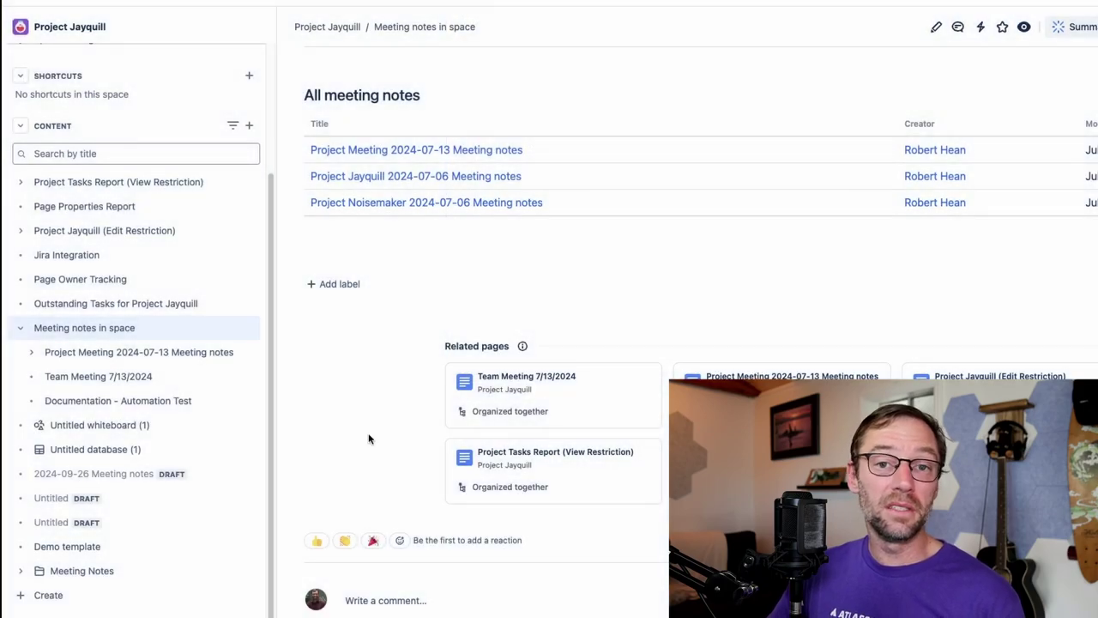
pyautogui.click(237, 570)
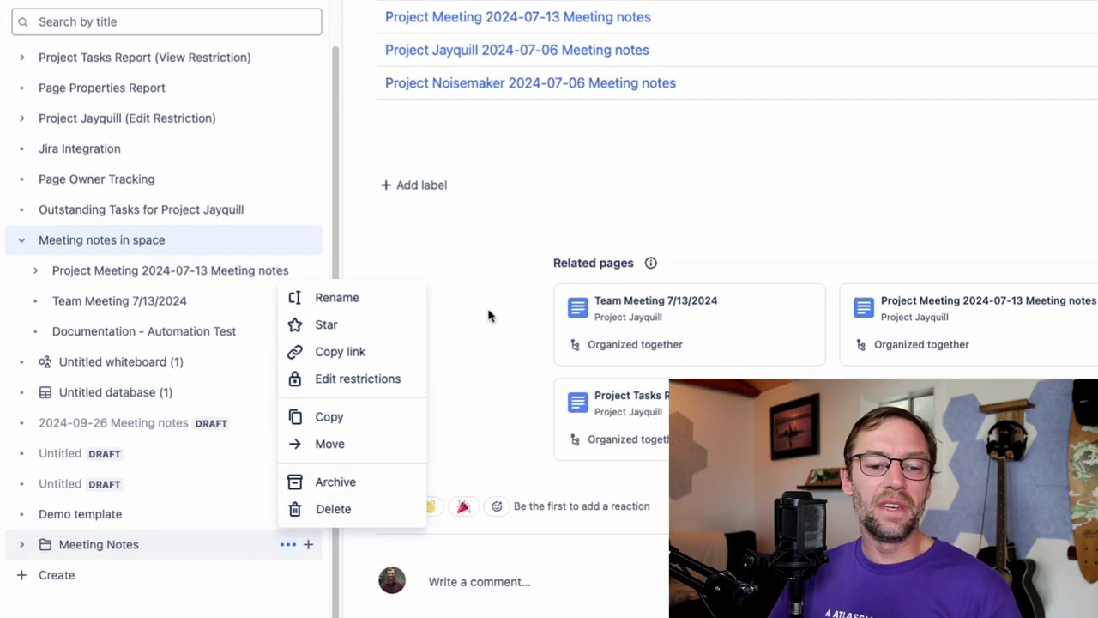
pyautogui.click(526, 212)
# - Move "Project Meeting 2024-07-13 Meeting notes", "Team Meeting 7/13/2024" and "Documentation - Automation Test" into the Meeting Notes folder and expand it
pyautogui.moveTo(184, 270)
pyautogui.moveTo(135, 276); pyautogui.dragTo(118, 547)
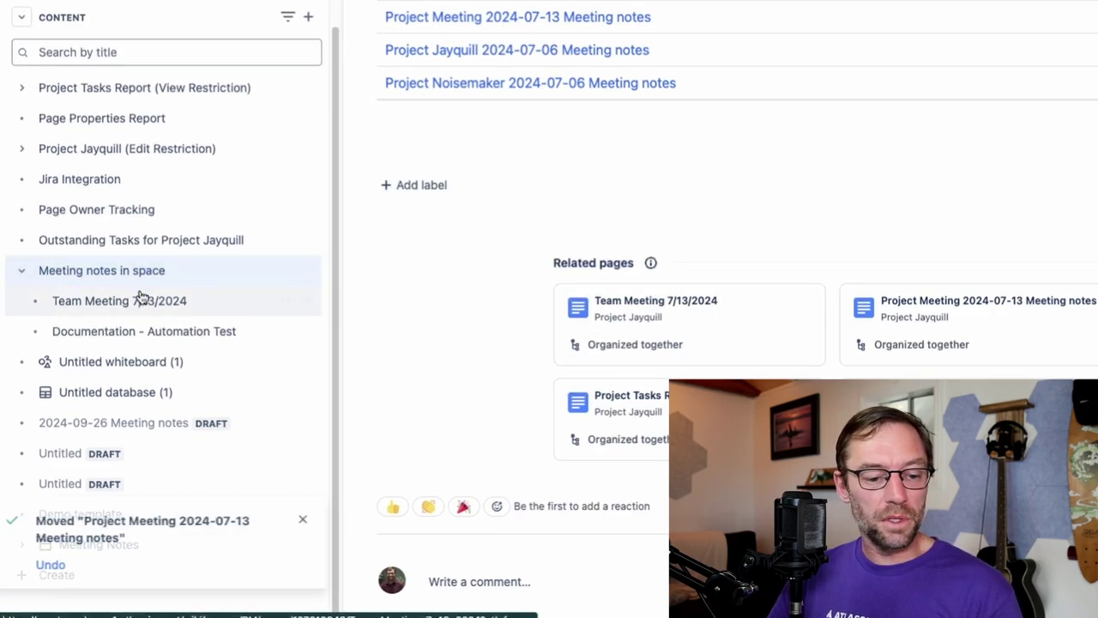
pyautogui.moveTo(139, 299); pyautogui.dragTo(93, 549)
pyautogui.moveTo(112, 339); pyautogui.dragTo(108, 554)
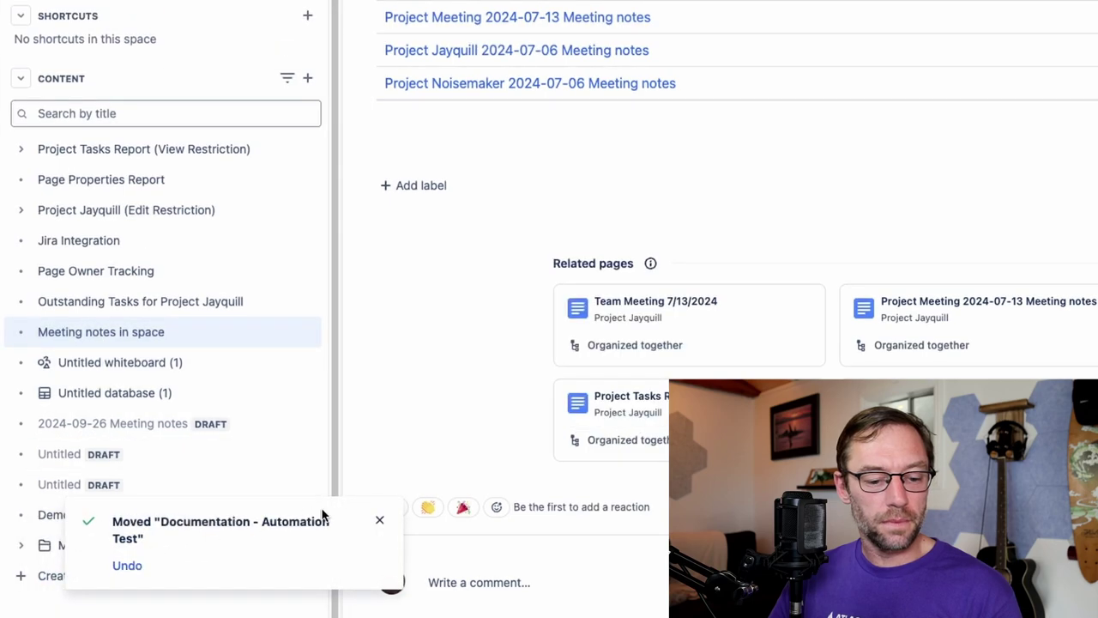
pyautogui.click(380, 519)
pyautogui.click(26, 549)
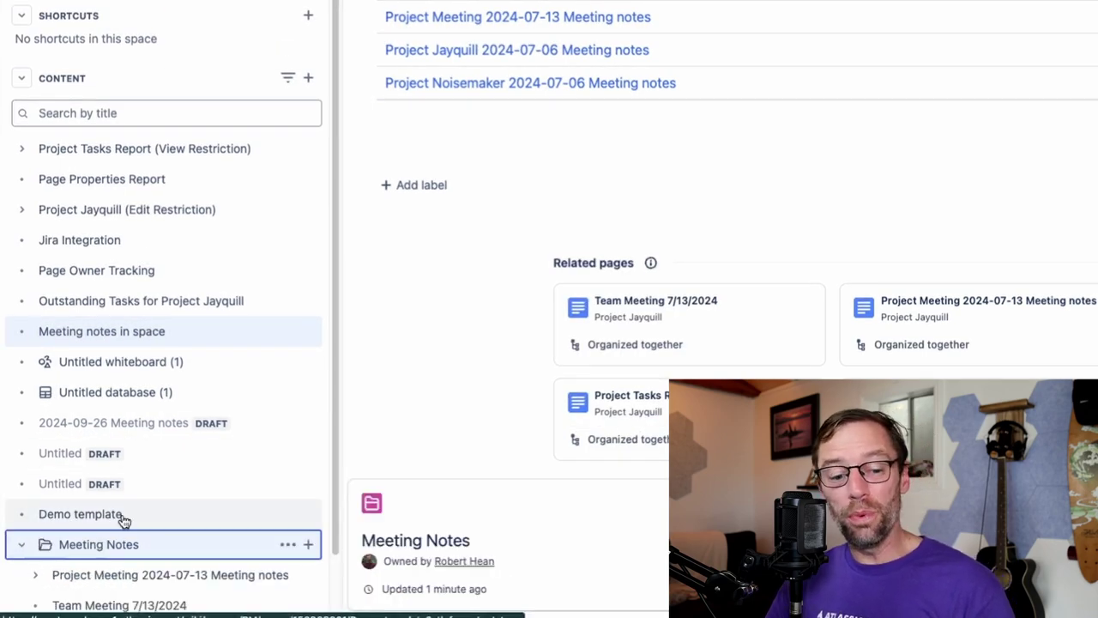
pyautogui.scroll(-1, 129, 515)
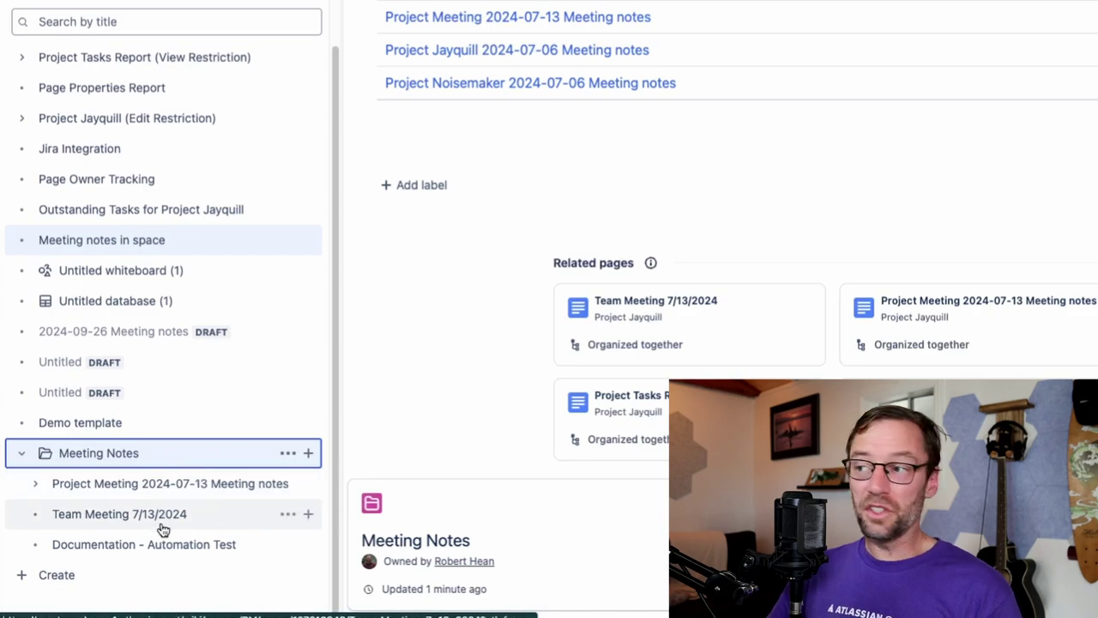
pyautogui.moveTo(181, 514)
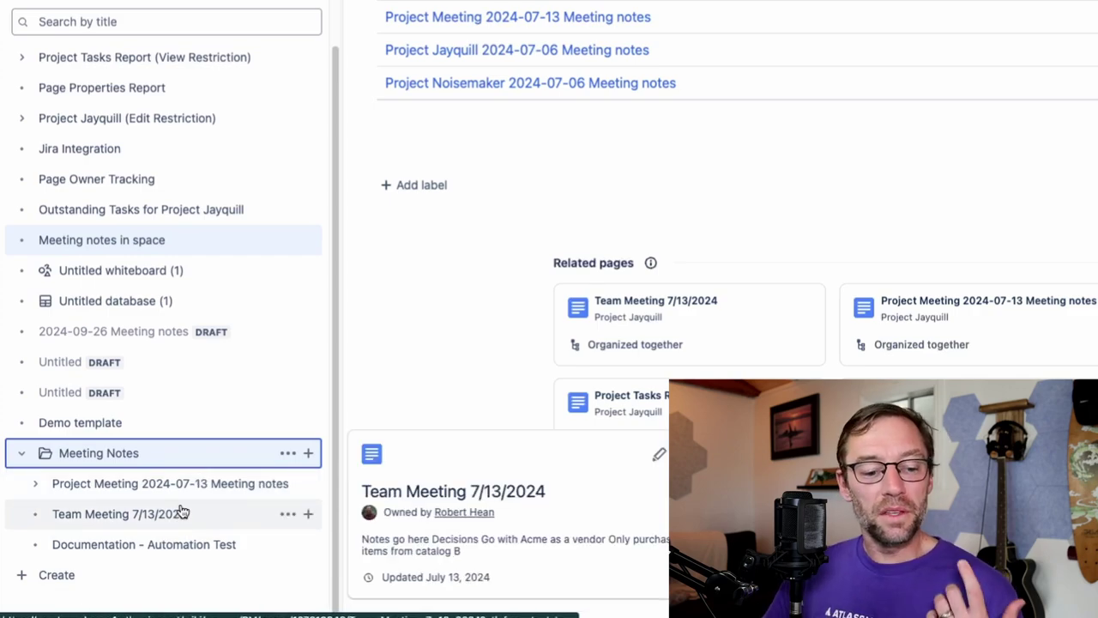
# - Collapse the Meeting Notes folder and move it in the content tree to directly below "Project Jayquill (Edit Restriction)"
pyautogui.click(167, 454)
pyautogui.moveTo(167, 453)
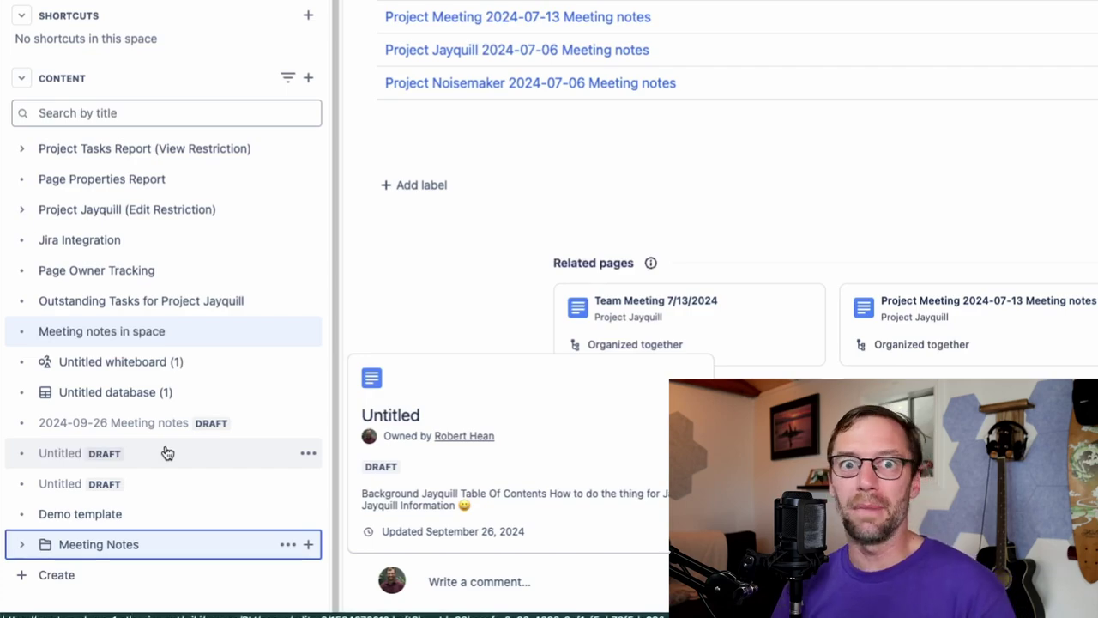
pyautogui.moveTo(111, 561); pyautogui.dragTo(140, 245)
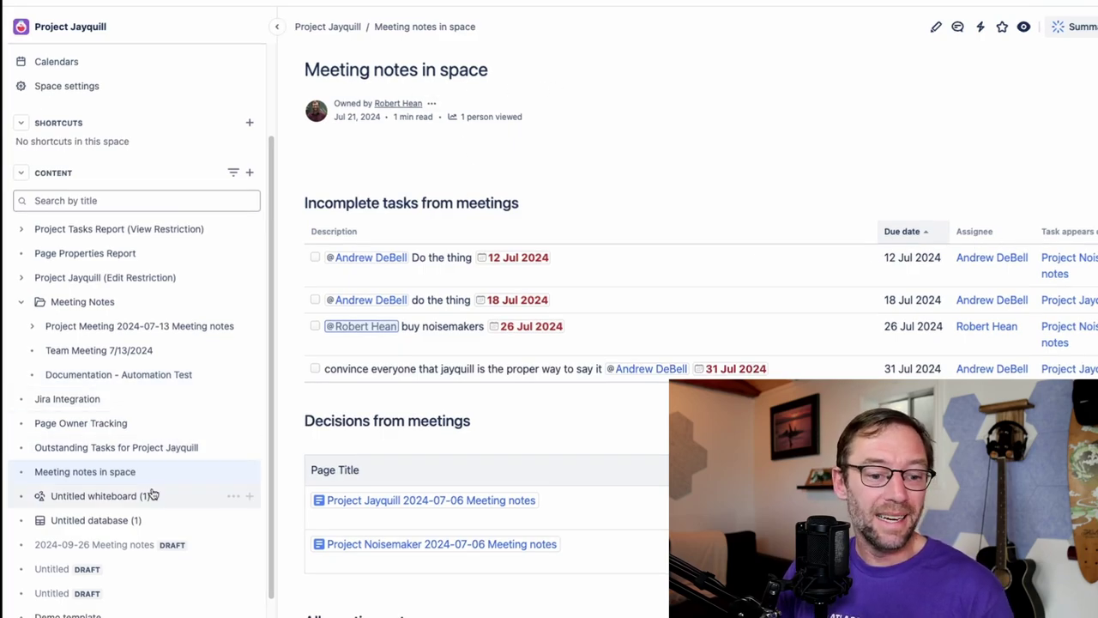
pyautogui.moveTo(86, 312)
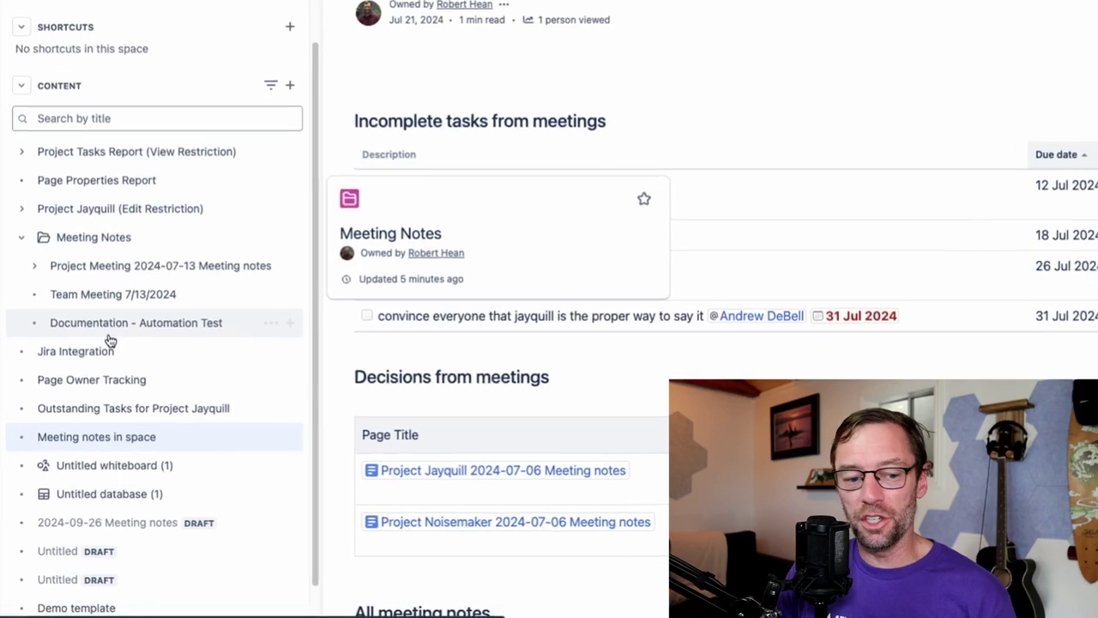
# - Convert the "Meeting notes in space" page to a folder
pyautogui.click(116, 471)
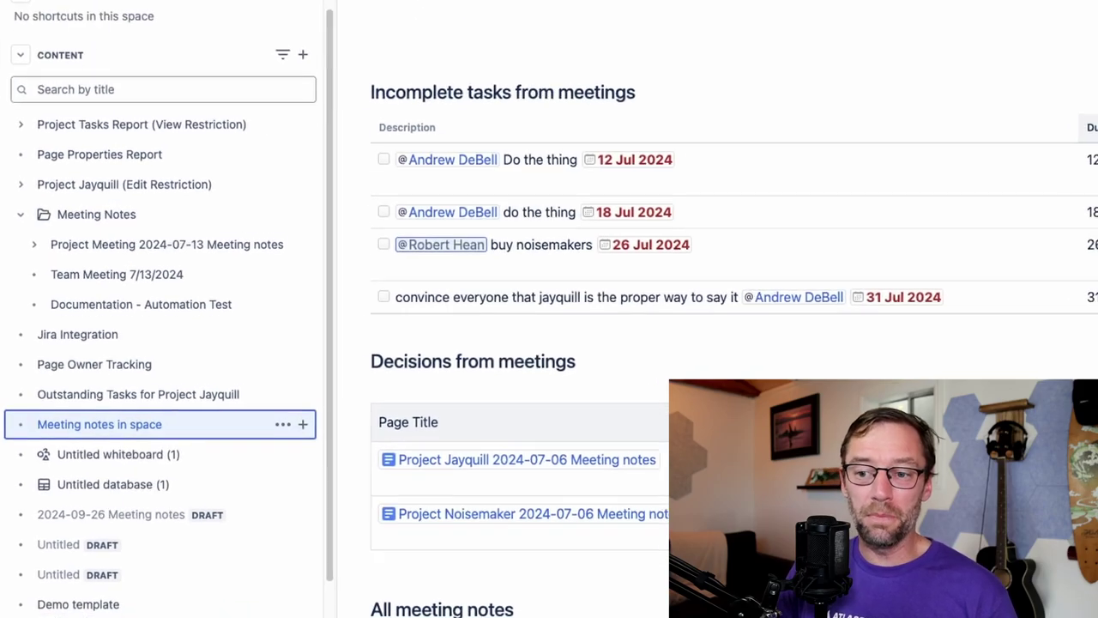
pyautogui.click(1072, 100)
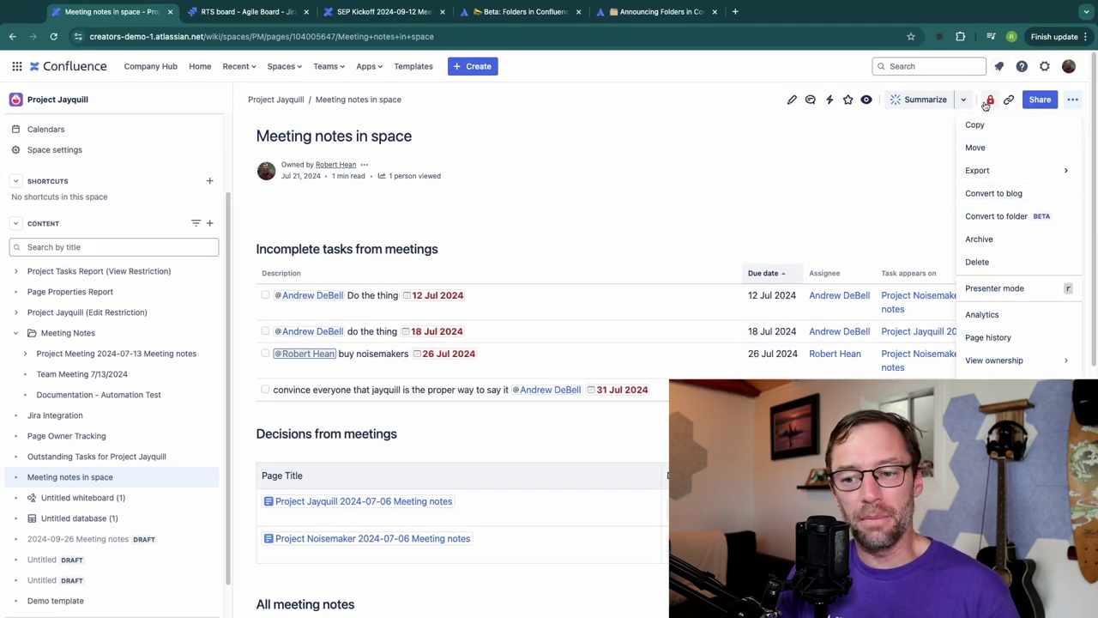
pyautogui.click(997, 217)
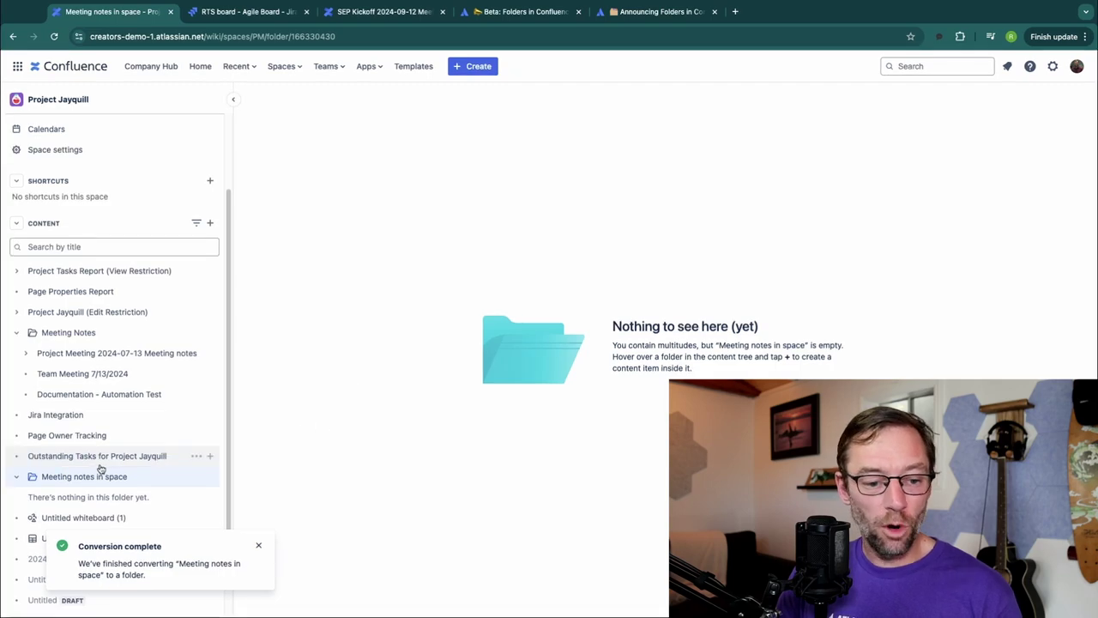
pyautogui.click(91, 477)
pyautogui.click(101, 478)
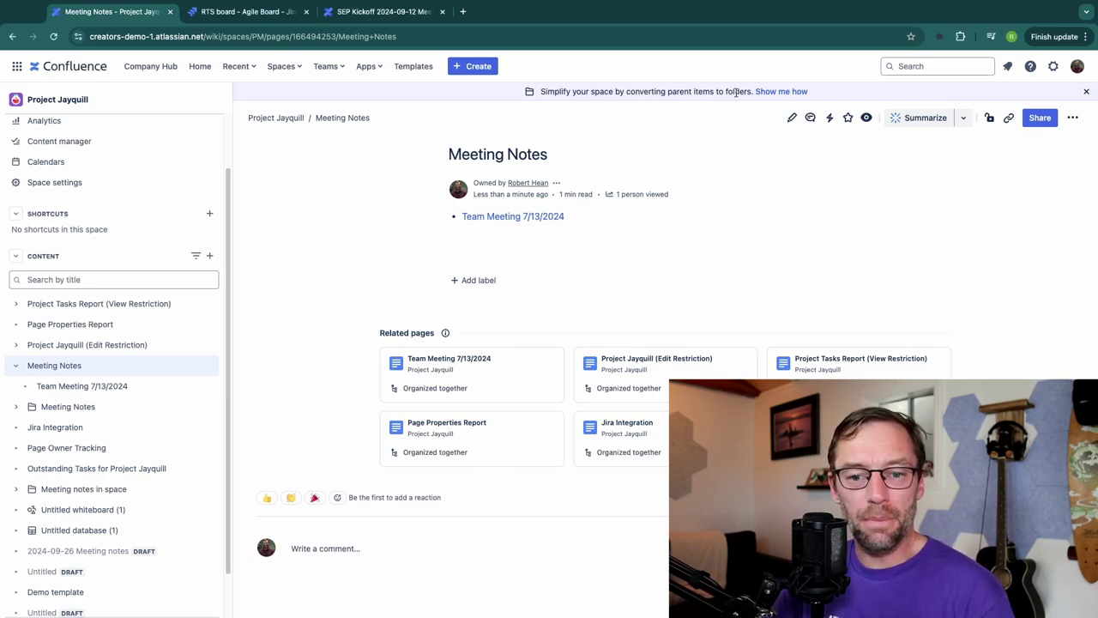
# - Read the banner about converting parent items to folders on the Meeting Notes page
pyautogui.moveTo(835, 94); pyautogui.dragTo(734, 225)
pyautogui.click(734, 226)
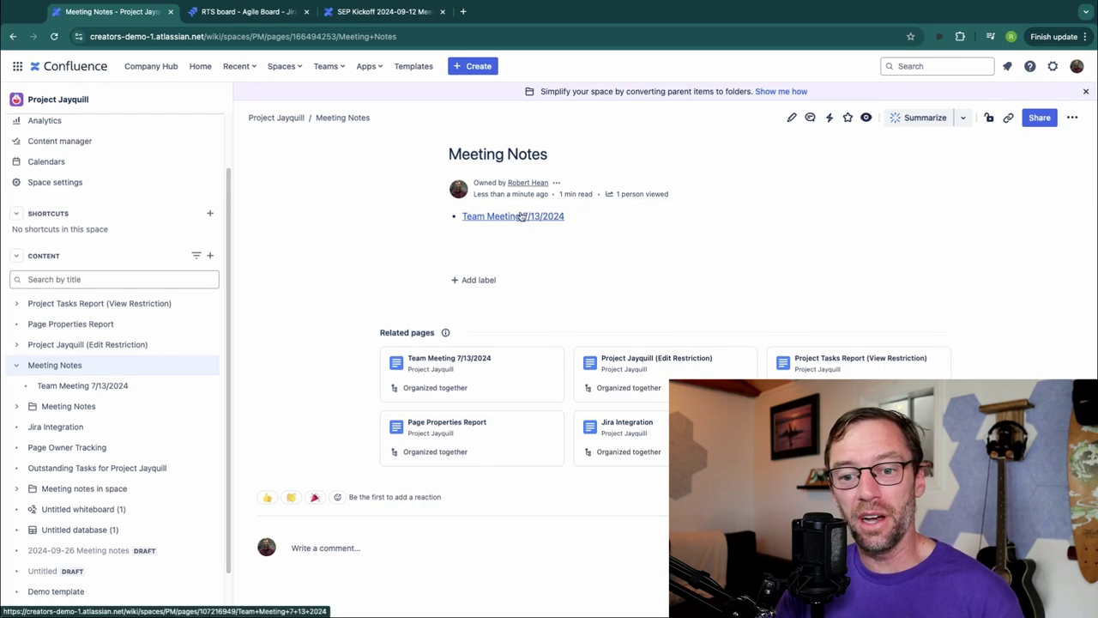
pyautogui.doubleClick(560, 91)
pyautogui.moveTo(701, 88); pyautogui.dragTo(722, 92)
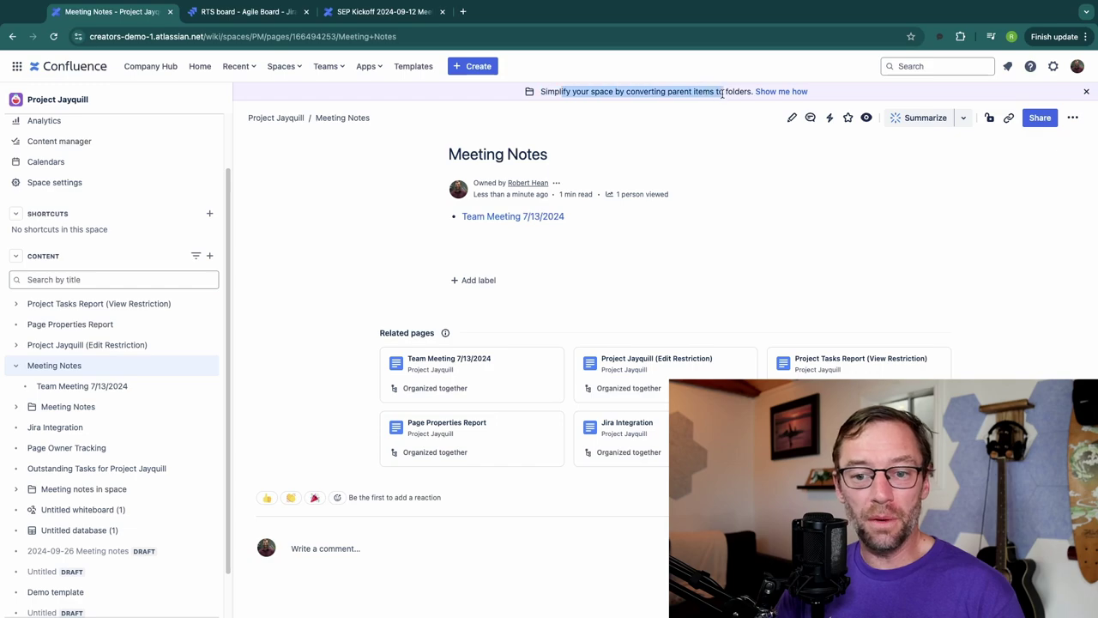
# - Examine the Meeting Notes page's additional actions for the option that converts a page to a folder, without applying it
pyautogui.click(722, 162)
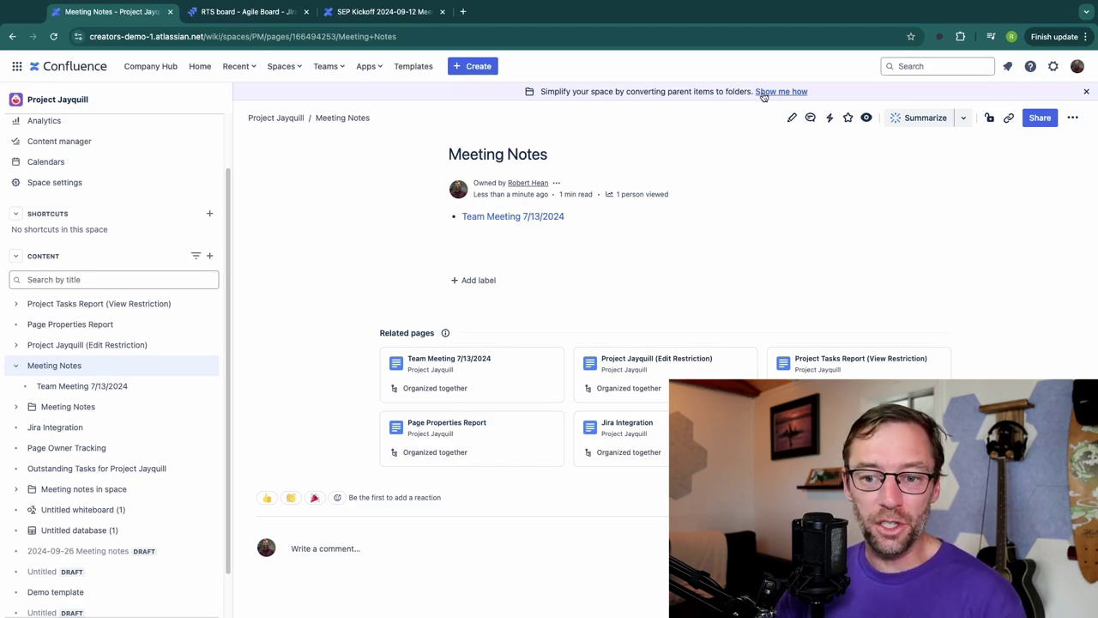
pyautogui.press('.')
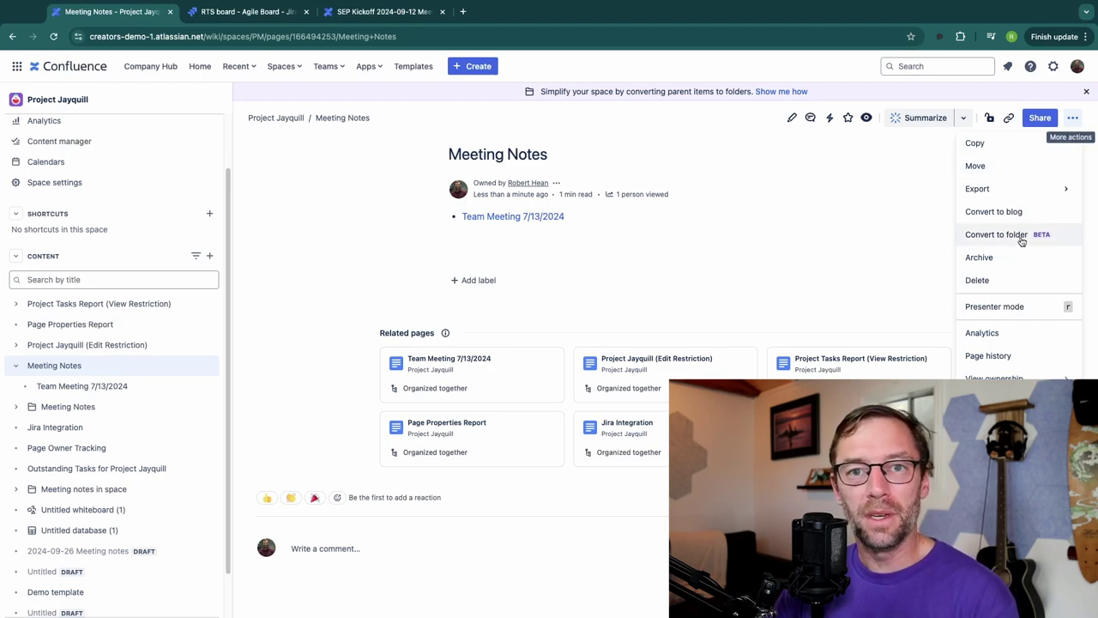
pyautogui.click(750, 267)
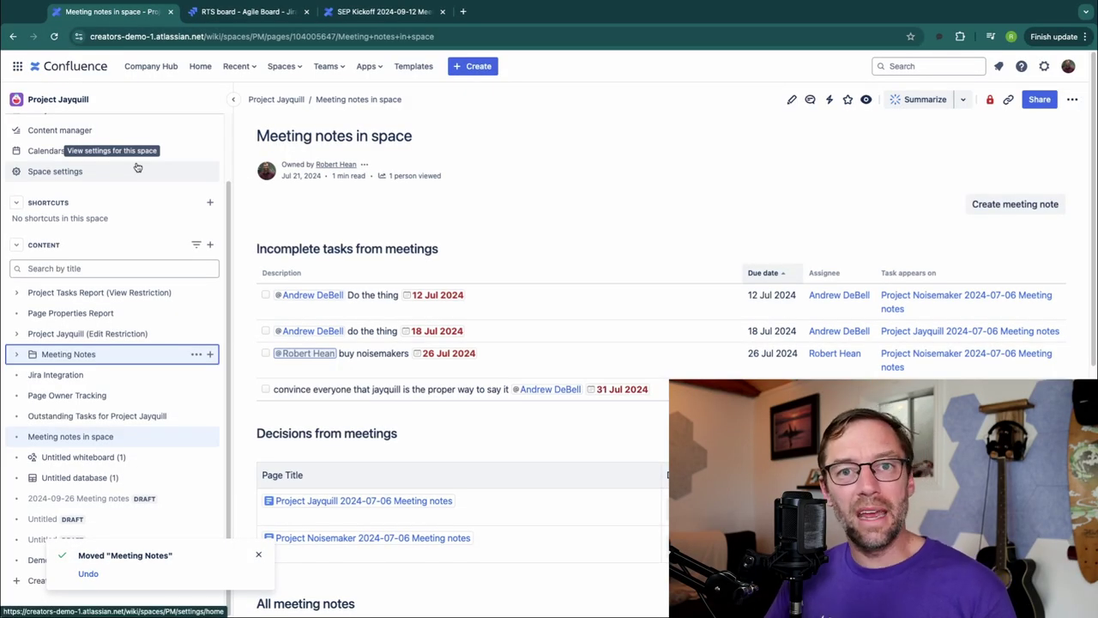
# - In the Project Jayquill space's feature settings, turn Folders off, back on, and off again
pyautogui.click(137, 166)
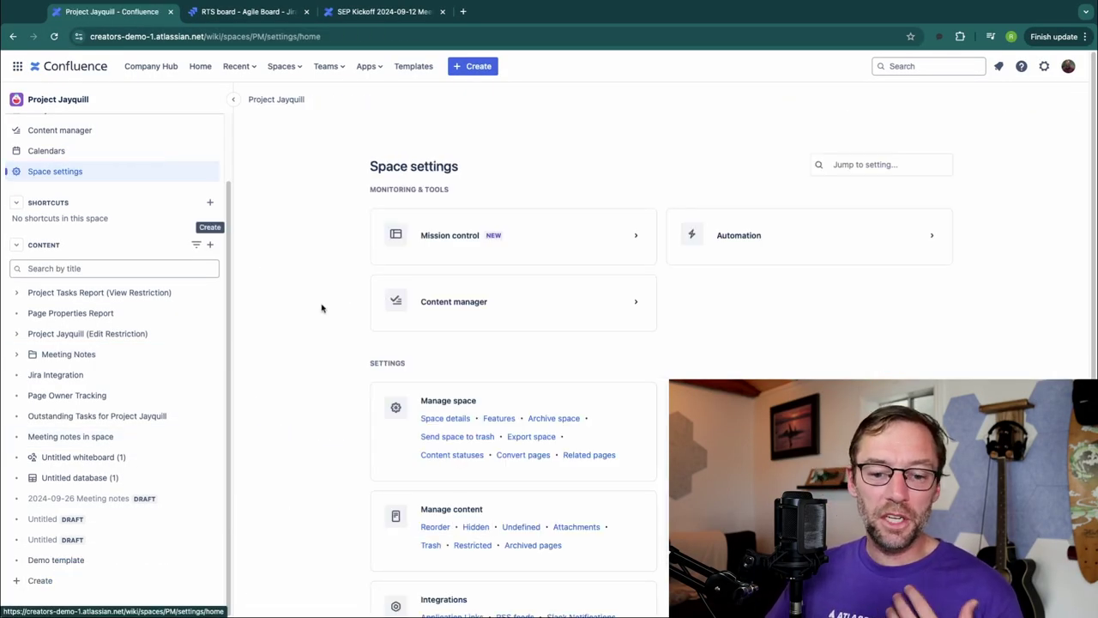
pyautogui.click(499, 418)
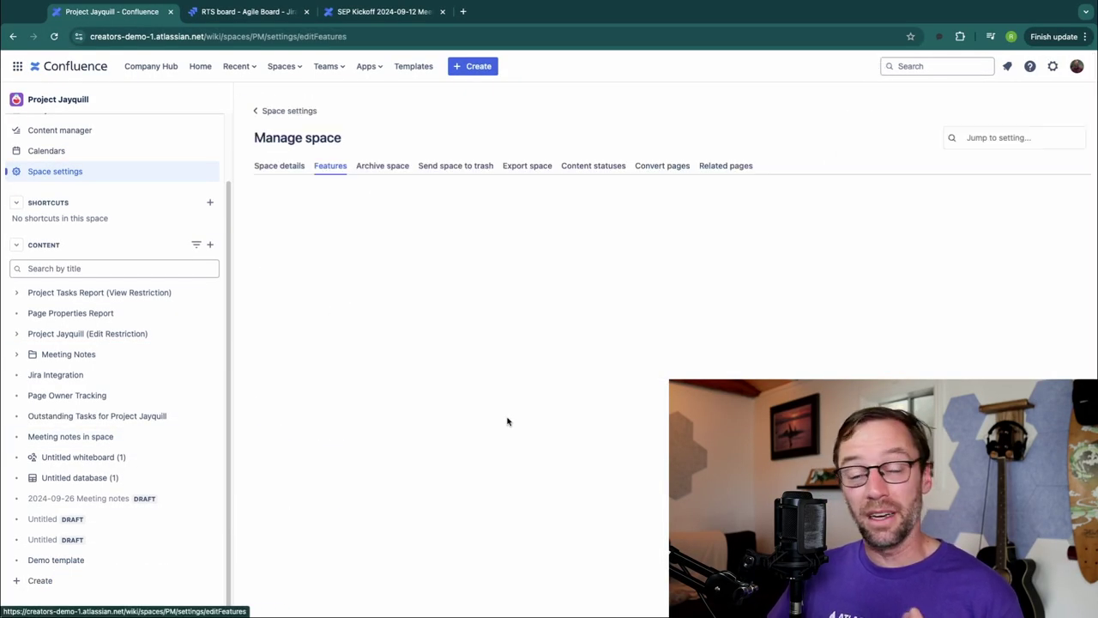
pyautogui.click(477, 479)
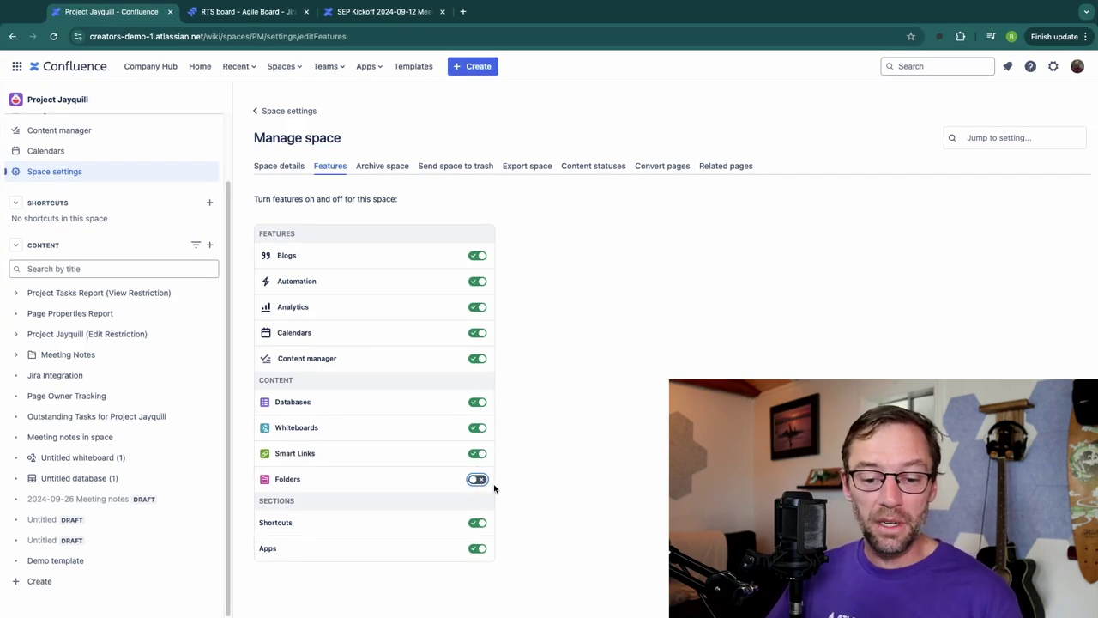
pyautogui.click(477, 481)
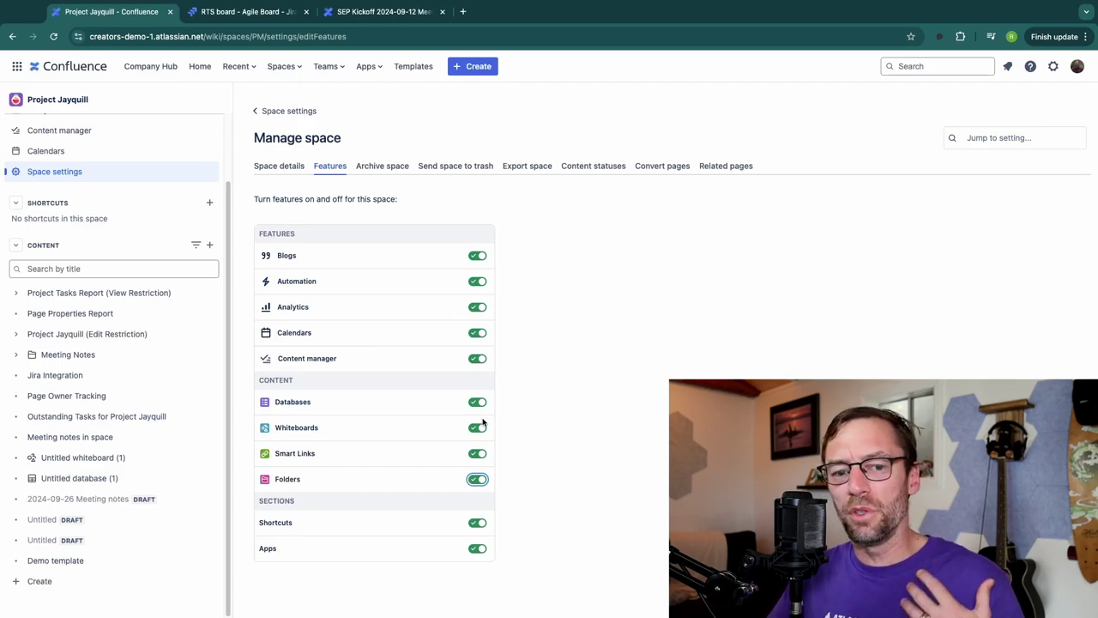
pyautogui.click(477, 481)
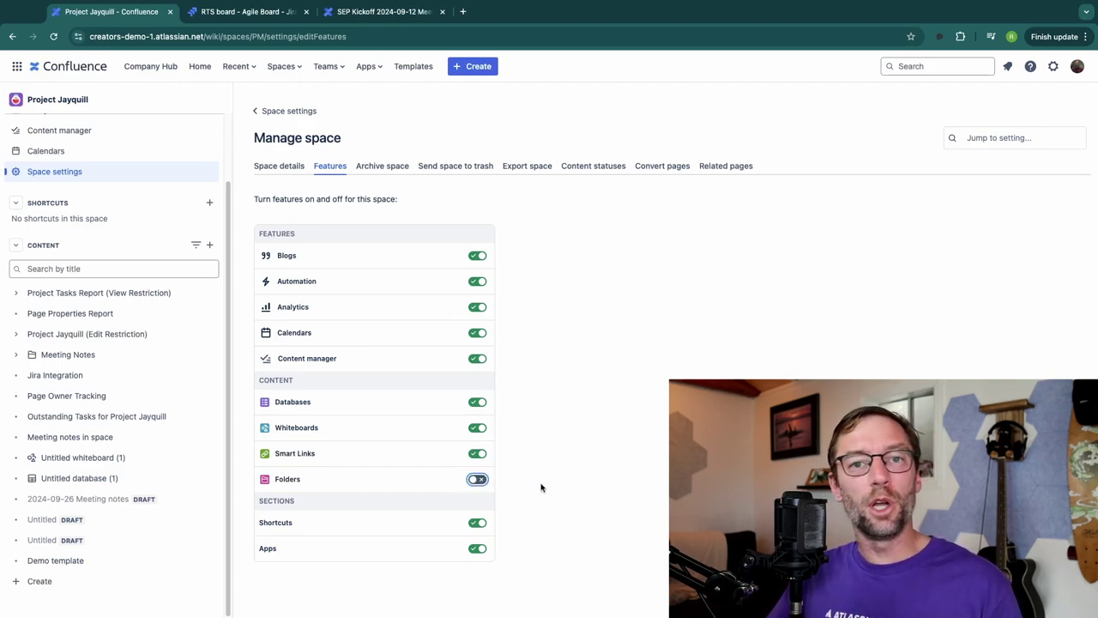